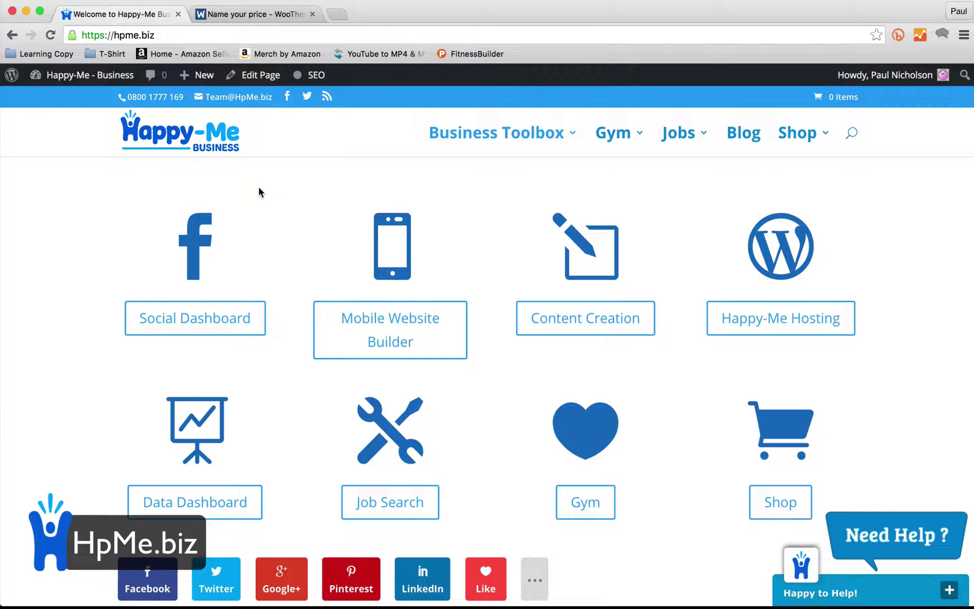
Browse the Name your price extension page, its Woo Logo demo and $49.00 single-site subscription
left_click(267, 15)
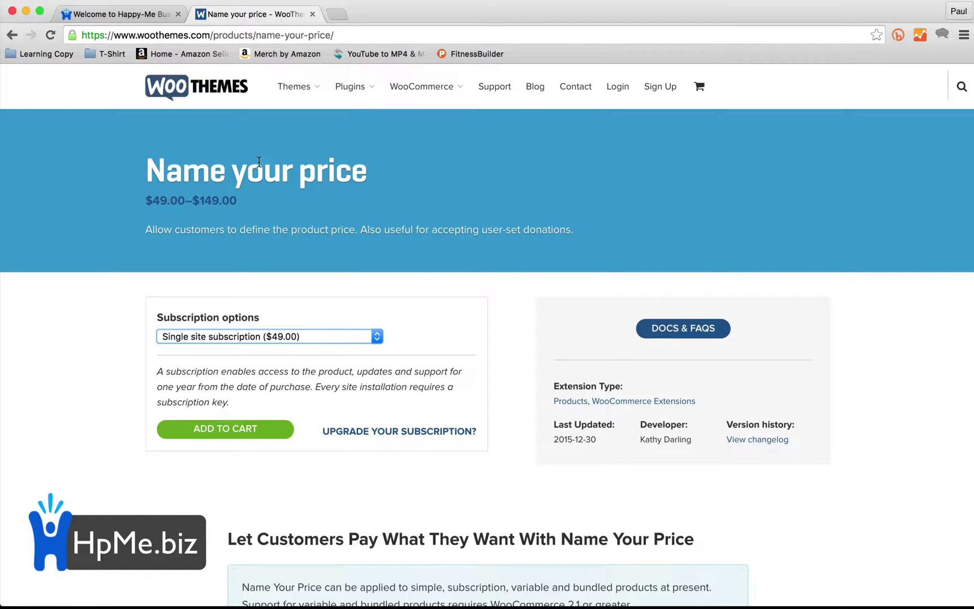
scroll(444, 376, "down", 12)
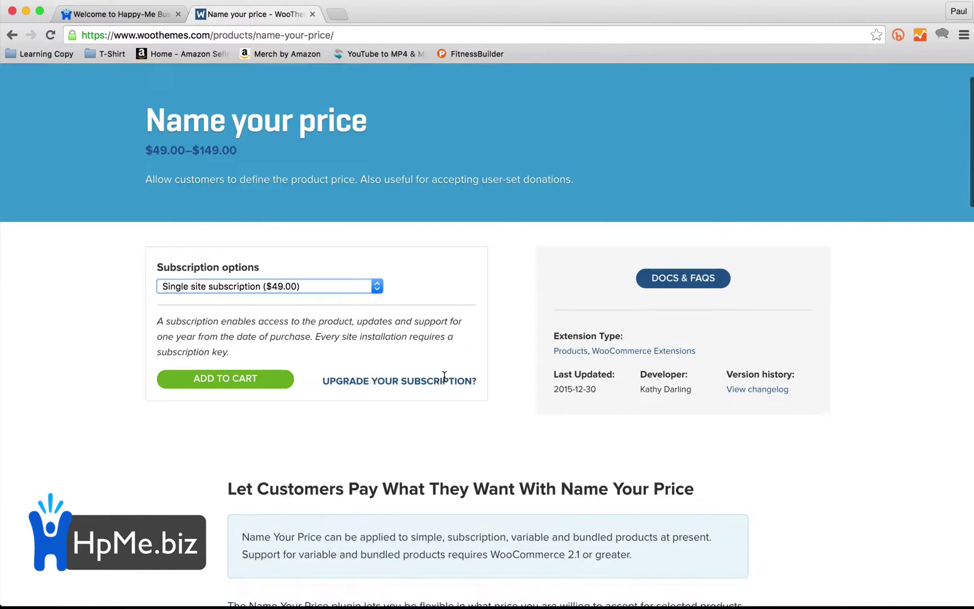
scroll(445, 376, "down", 10)
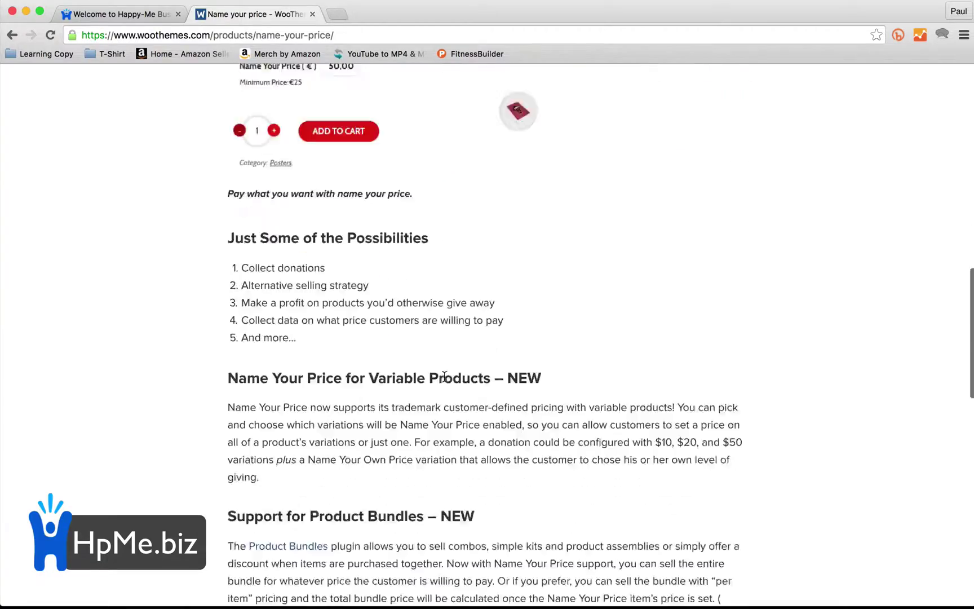
scroll(444, 377, "up", 14)
scroll(444, 377, "up", 8)
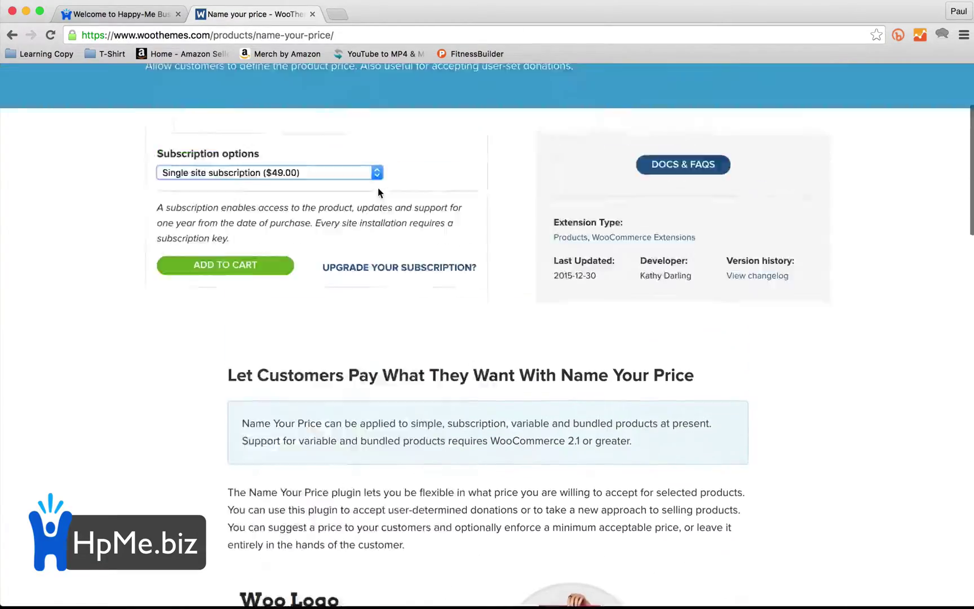
scroll(348, 367, "down", 9)
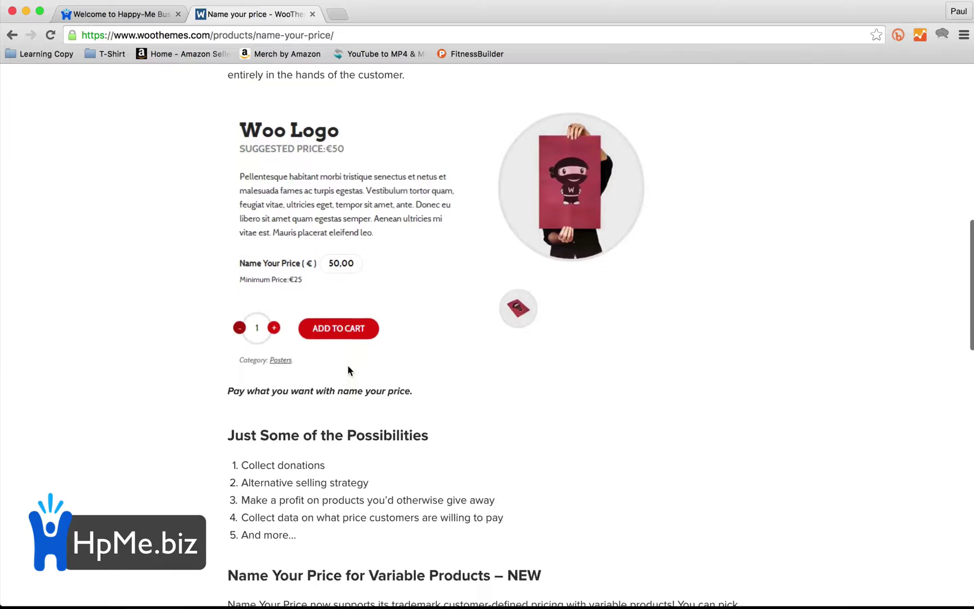
scroll(348, 370, "up", 9)
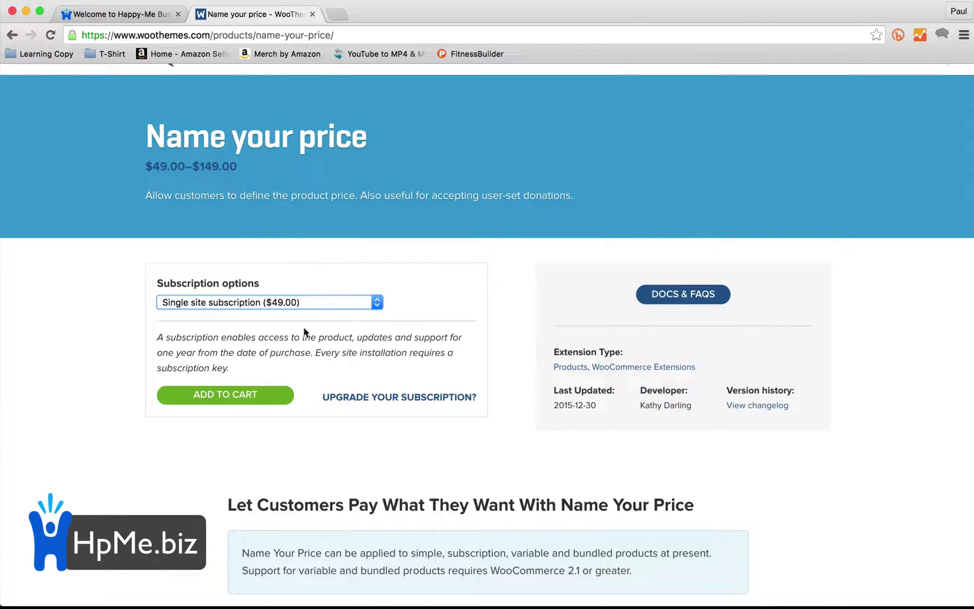
scroll(357, 385, "down", 5)
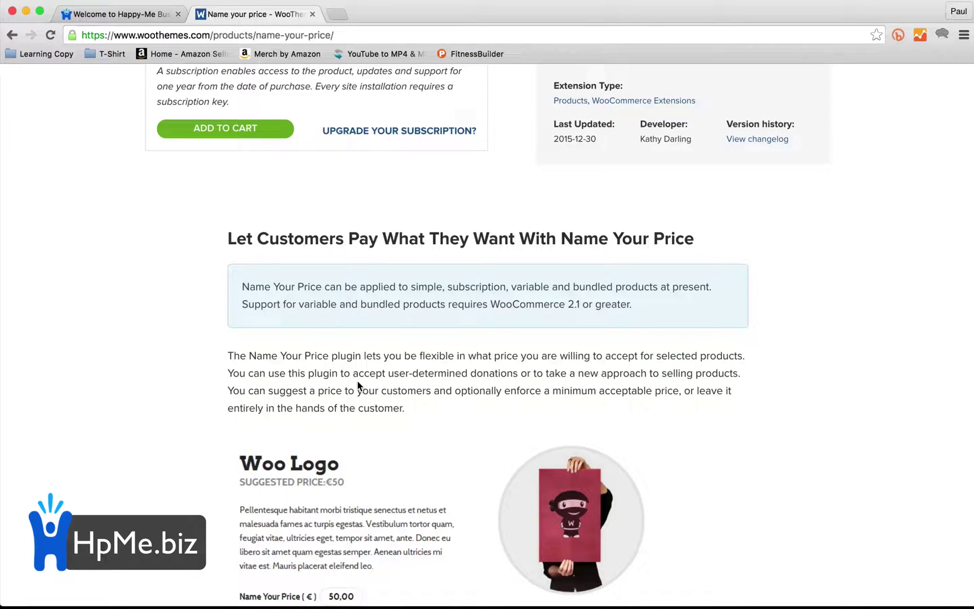
scroll(357, 386, "up", 3)
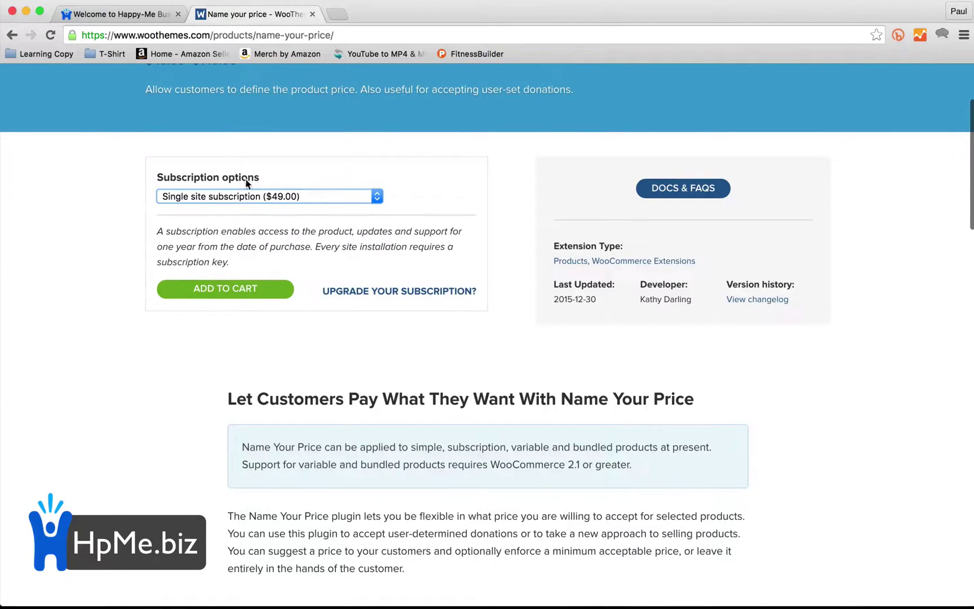
scroll(282, 224, "down", 6)
scroll(283, 224, "down", 6)
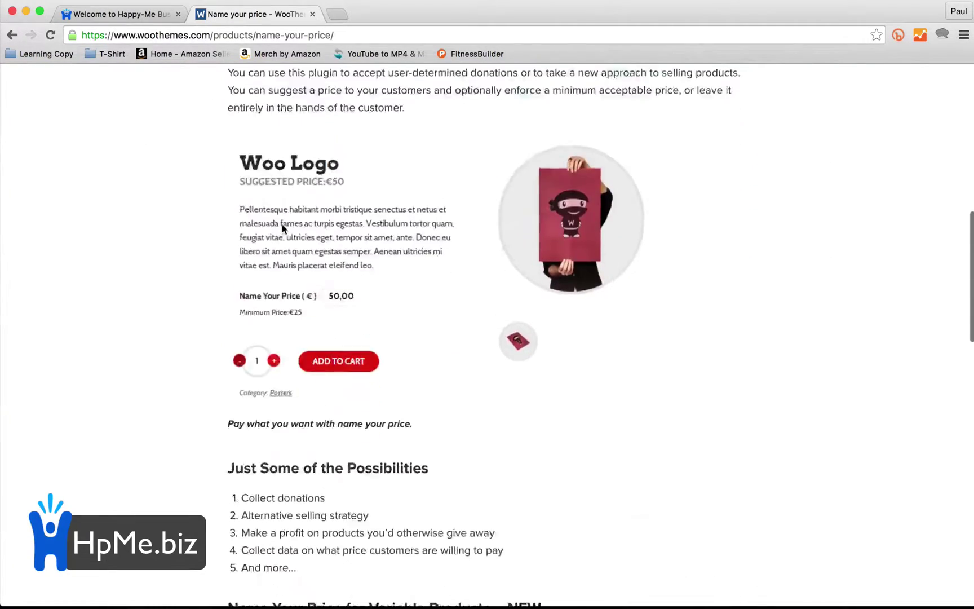
scroll(282, 225, "up", 12)
scroll(282, 224, "up", 2)
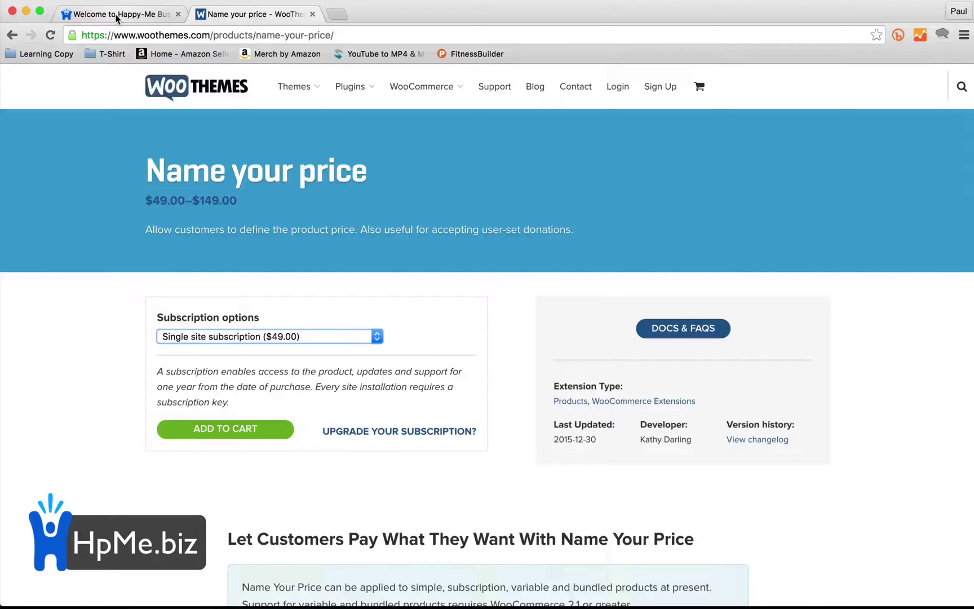
Go from the Happy-Me Business site to its WordPress admin Dashboard
left_click(117, 19)
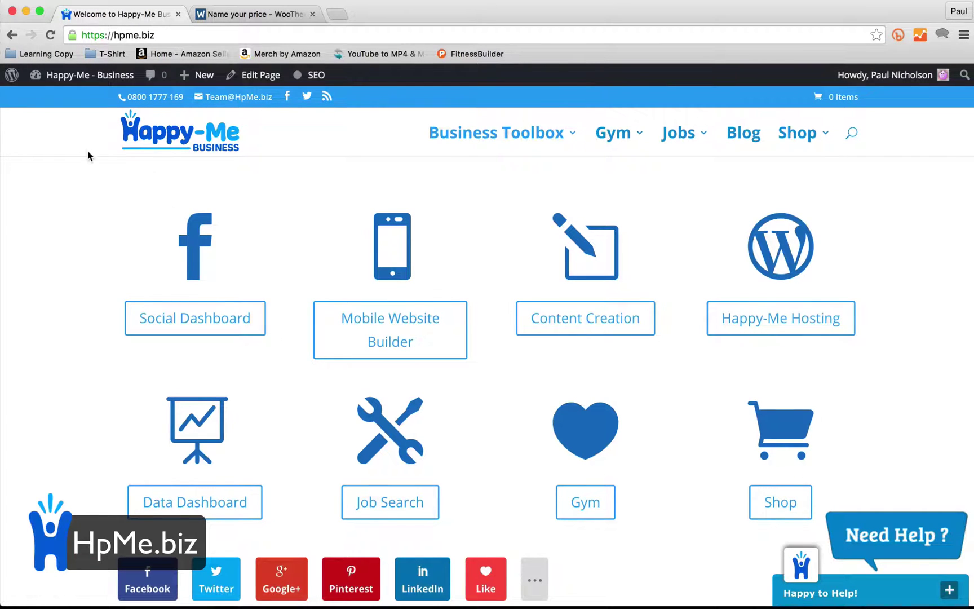
mouse_move(79, 75)
left_click(65, 99)
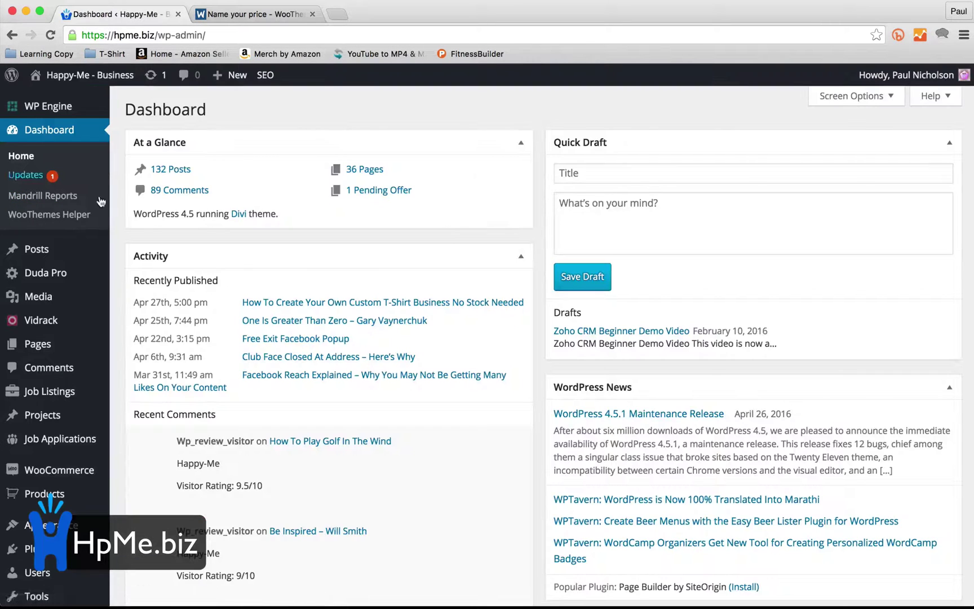
Open WooCommerce Settings from the admin sidebar
mouse_move(103, 269)
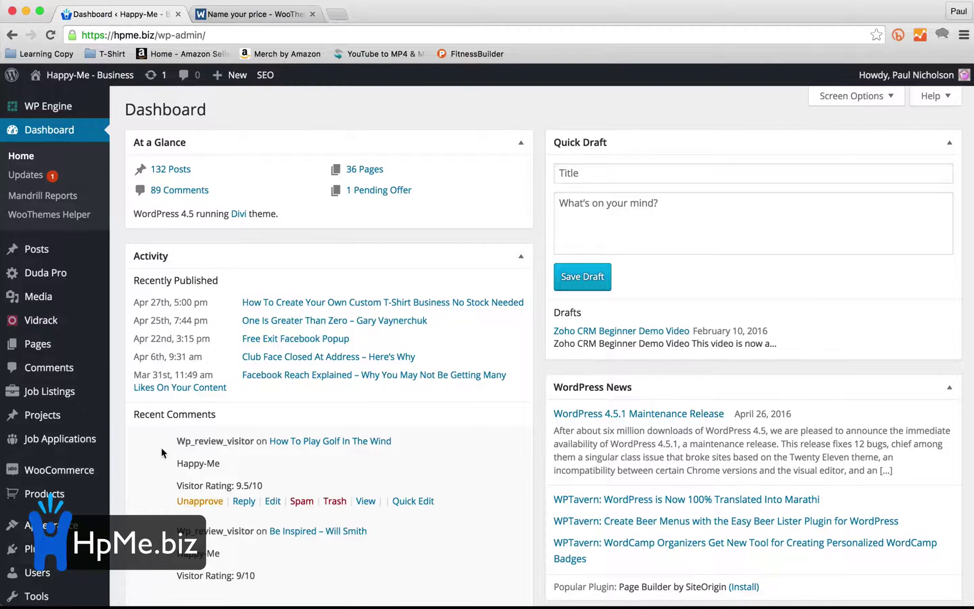
mouse_move(78, 478)
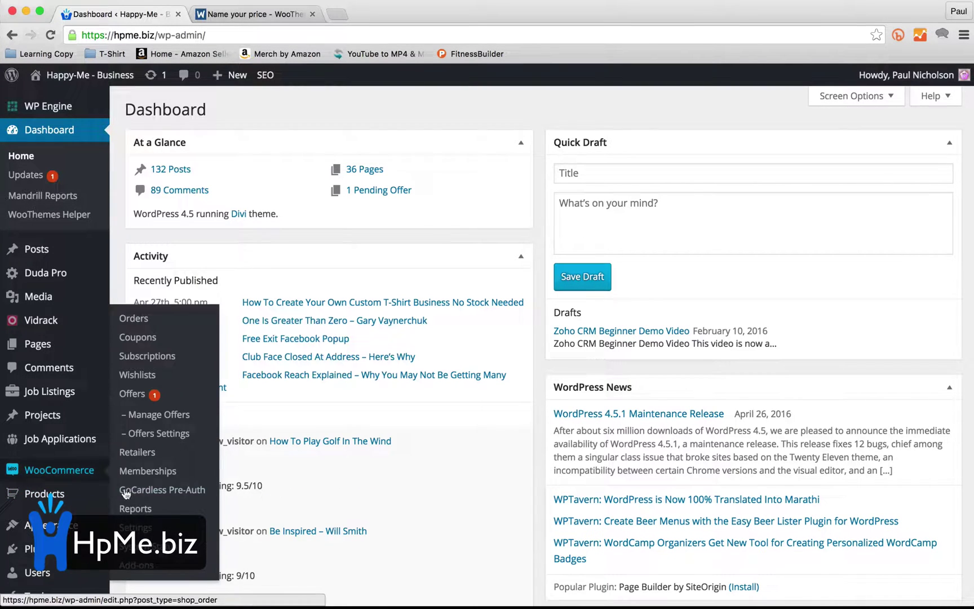
left_click(139, 528)
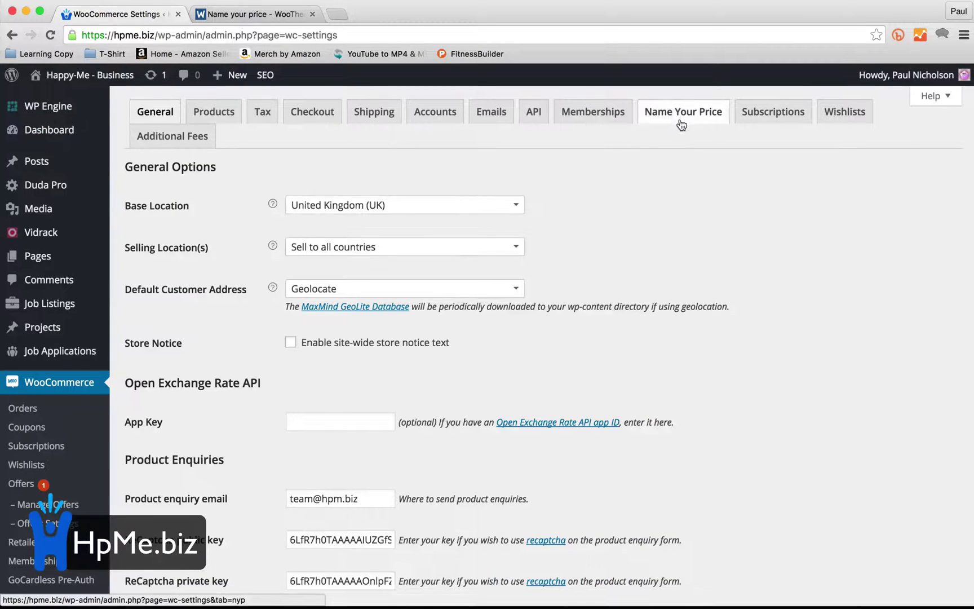
Show the Name Your Price settings and review its price labels and button texts
left_click(682, 120)
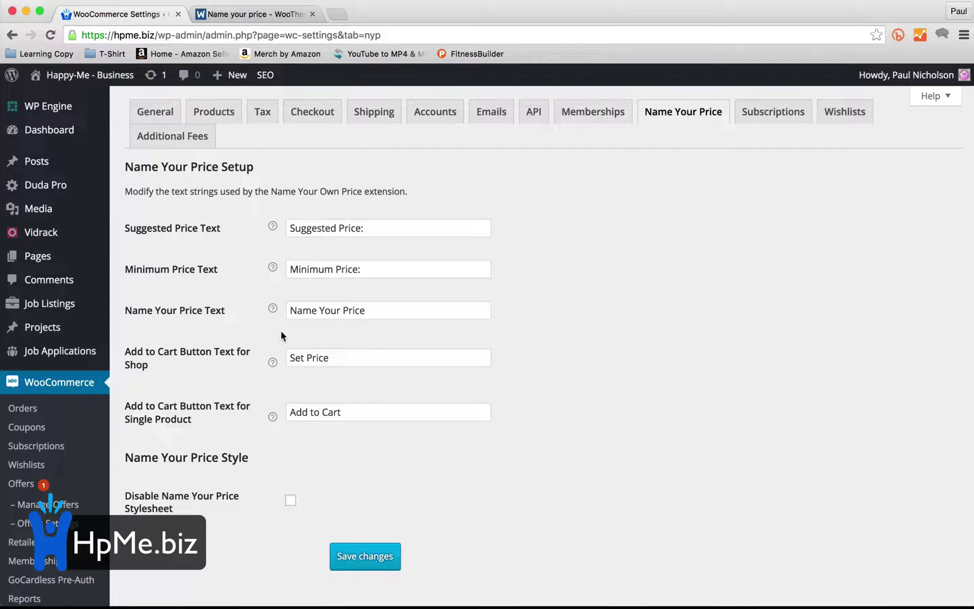
scroll(376, 359, "down", 3)
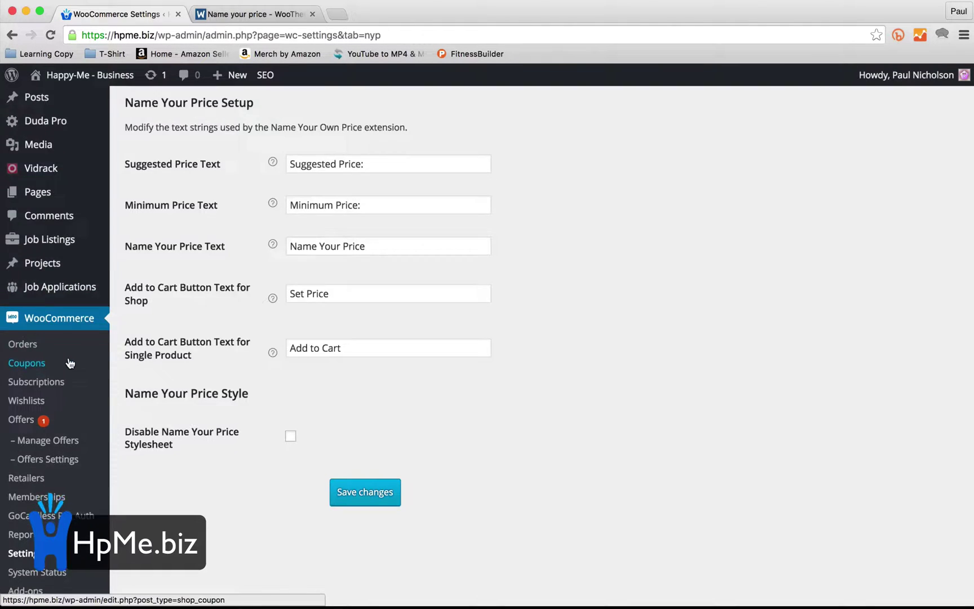
scroll(67, 363, "down", 5)
Find Today.golf in the Products list and view its £250.00 ex VAT shop page
mouse_move(66, 404)
left_click(151, 398)
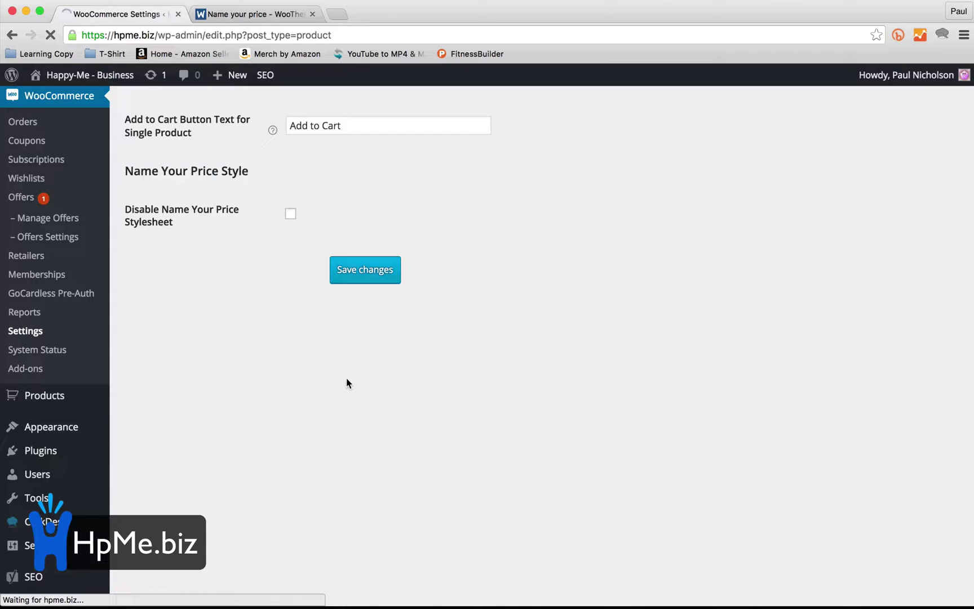
scroll(346, 383, "down", 10)
scroll(346, 382, "down", 3)
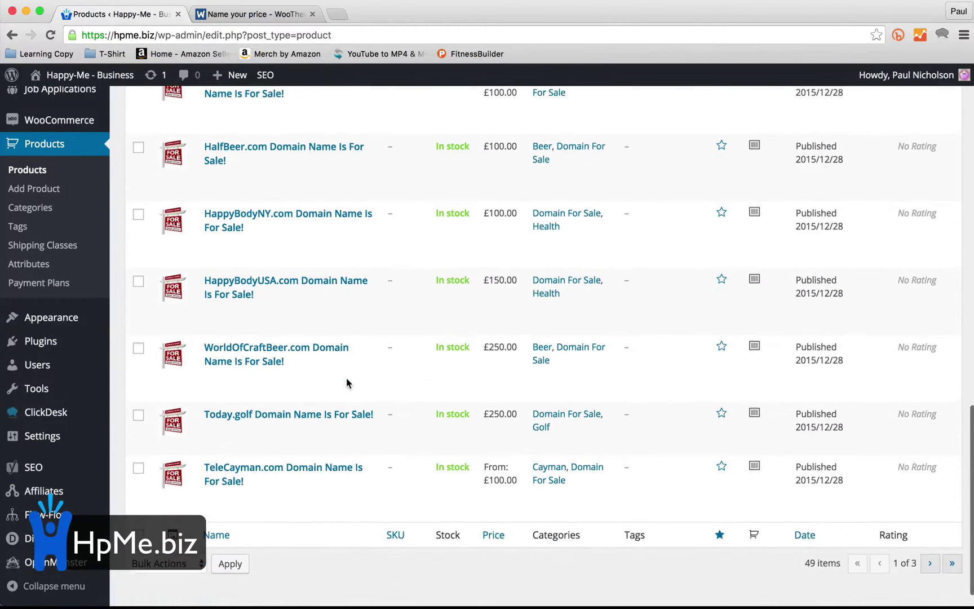
mouse_move(330, 304)
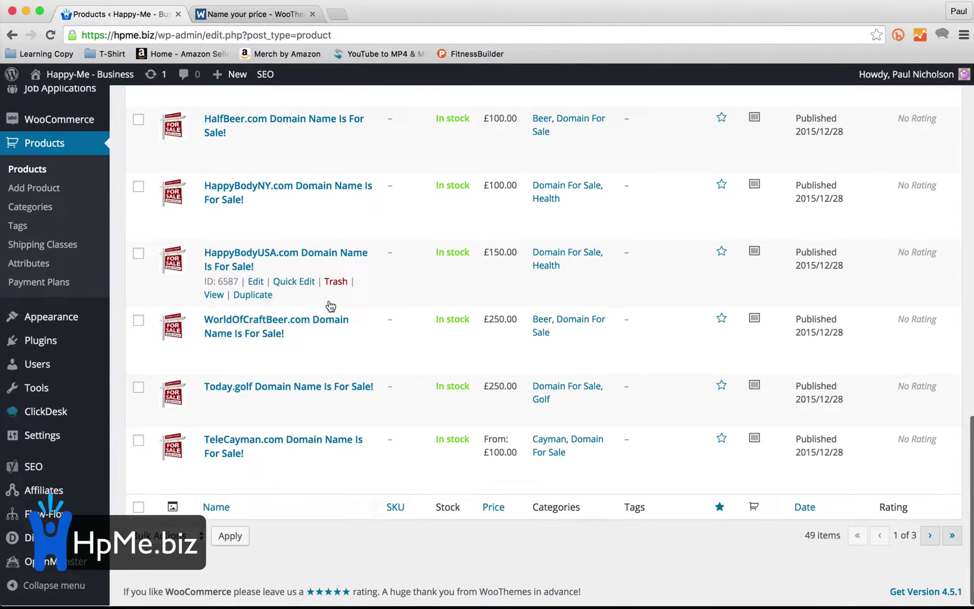
mouse_move(419, 408)
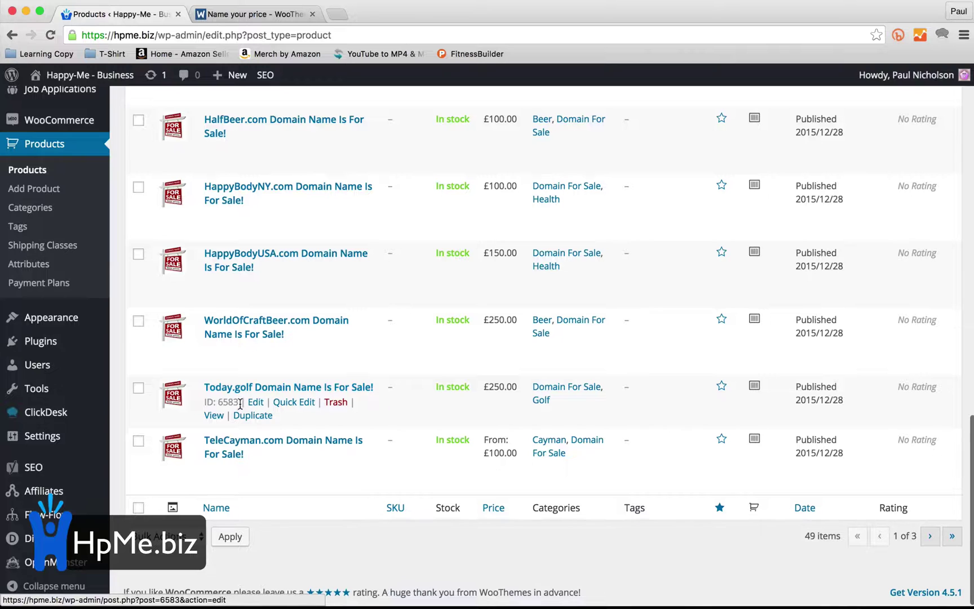
left_click(215, 415)
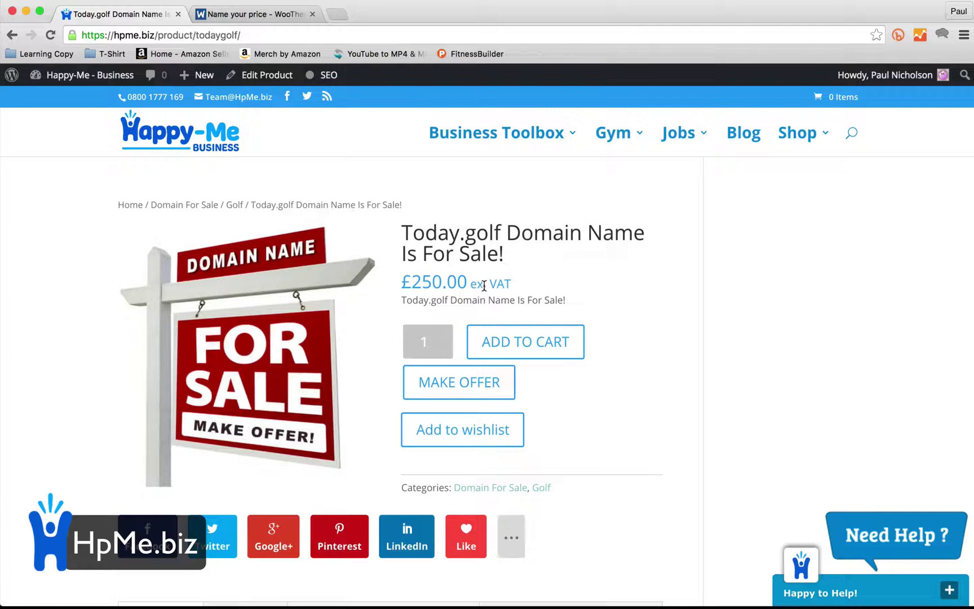
Open the Today.golf product for editing
left_click(277, 83)
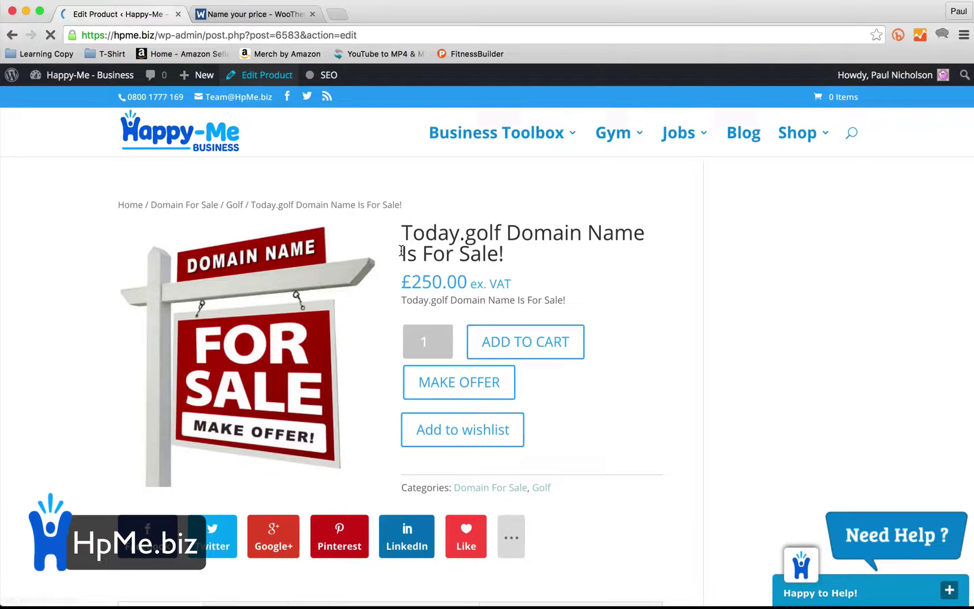
scroll(413, 300, "down", 15)
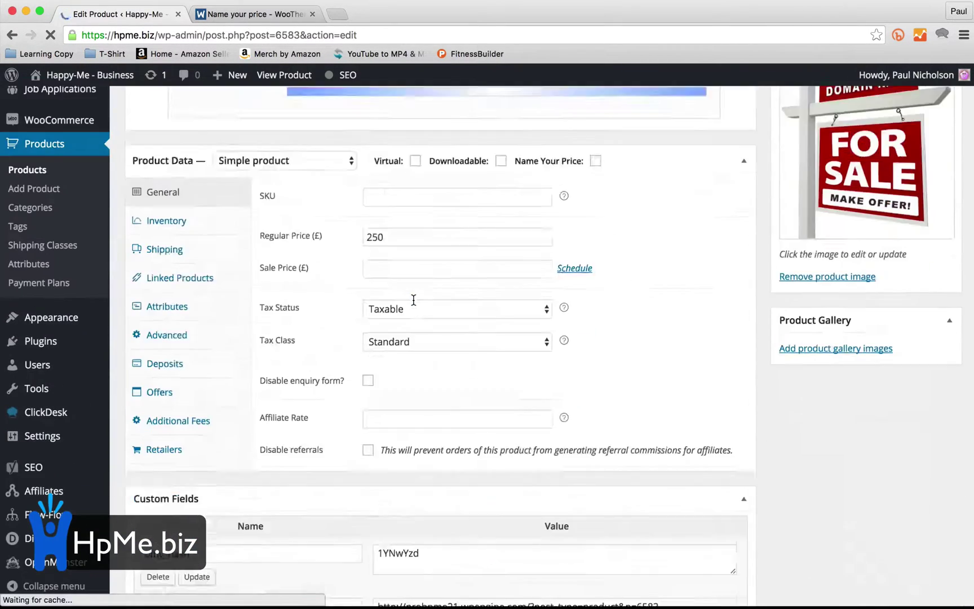
scroll(413, 300, "up", 3)
scroll(414, 300, "down", 3)
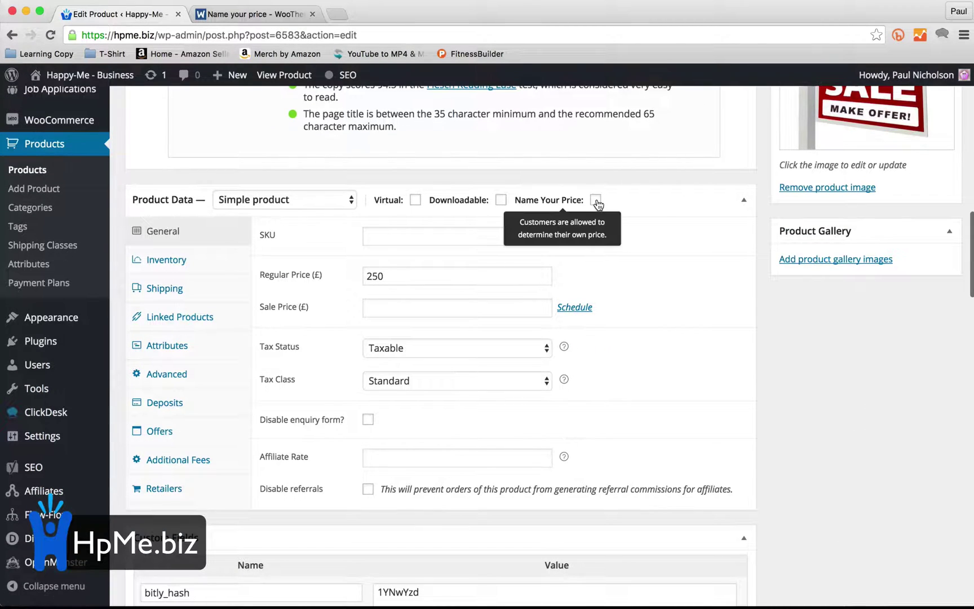
Enable Name Your Price with a £250 suggested price and £50 minimum
left_click(596, 200)
left_click(457, 276)
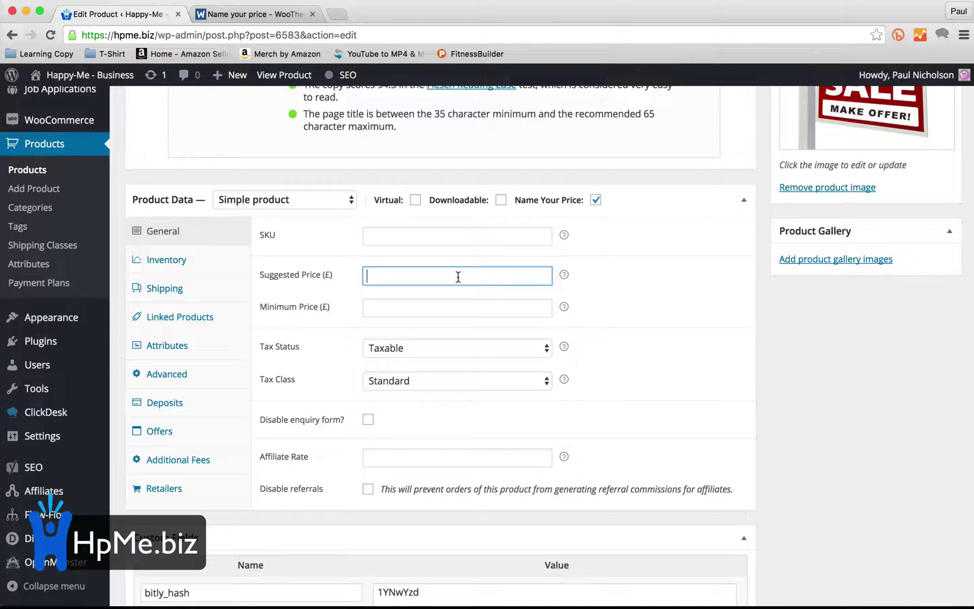
type("250")
left_click(457, 308)
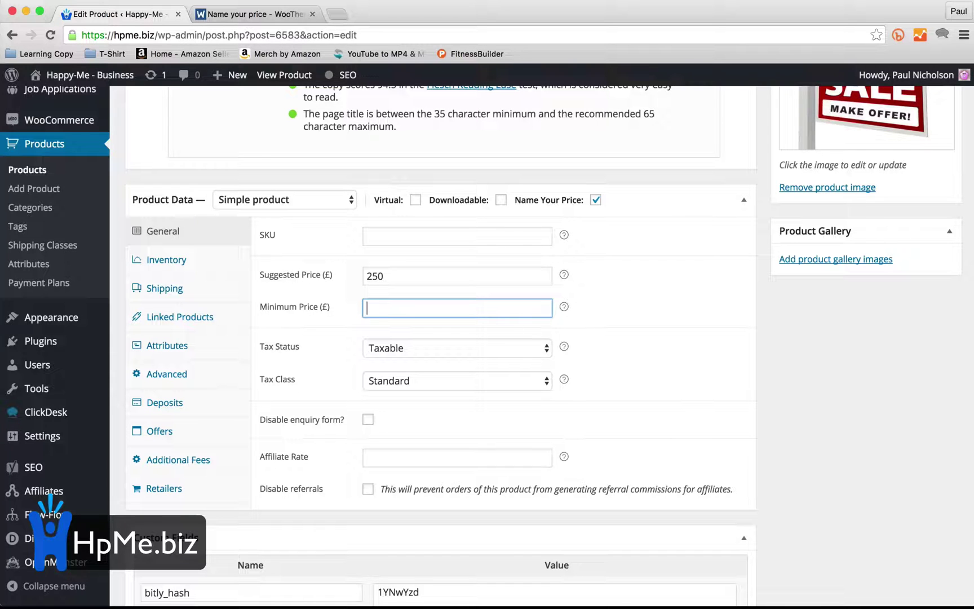
type("50")
key("Tab")
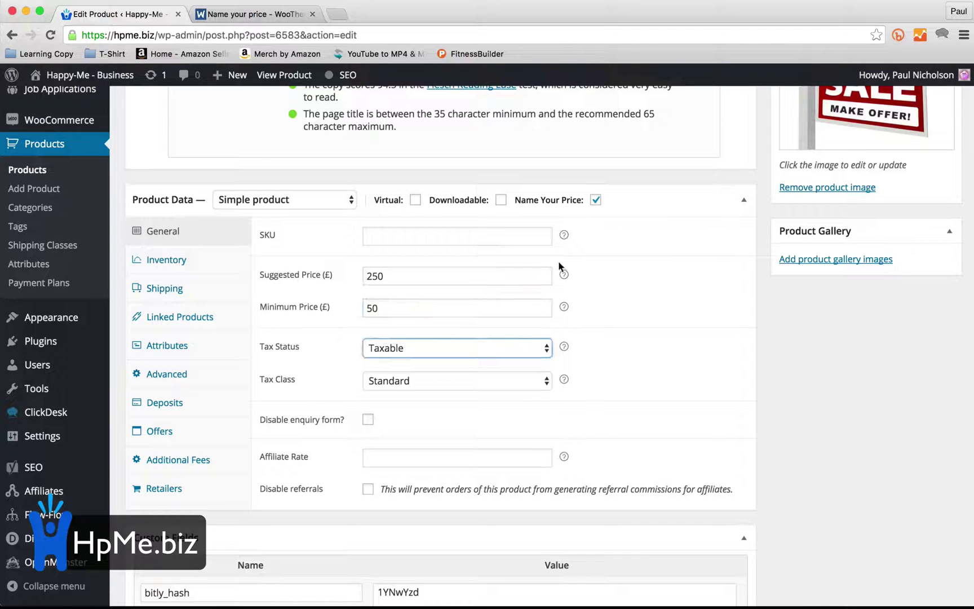
scroll(883, 376, "up", 10)
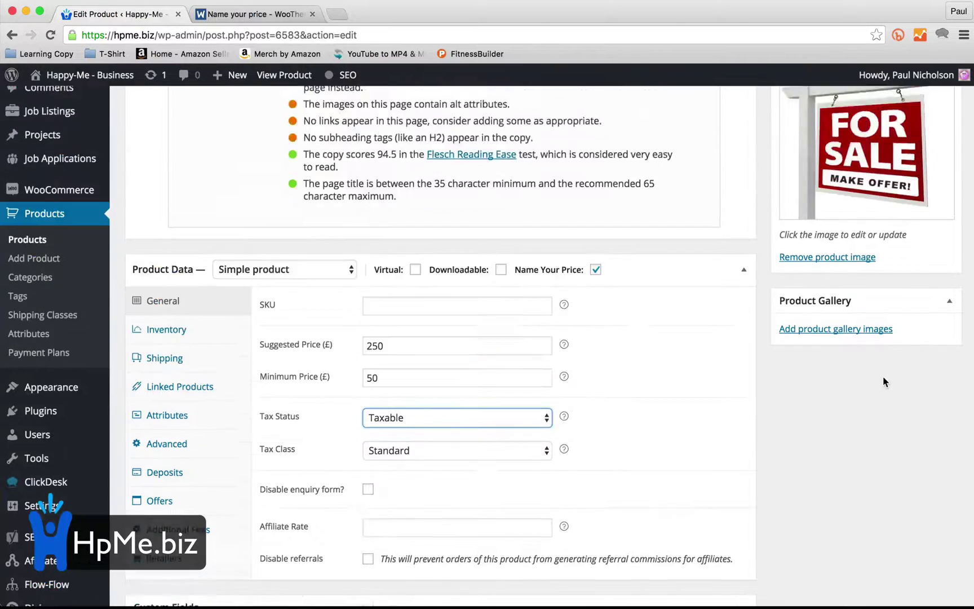
Update the product, then on the storefront name £100 for Today.golf and add it to the cart
left_click(931, 161)
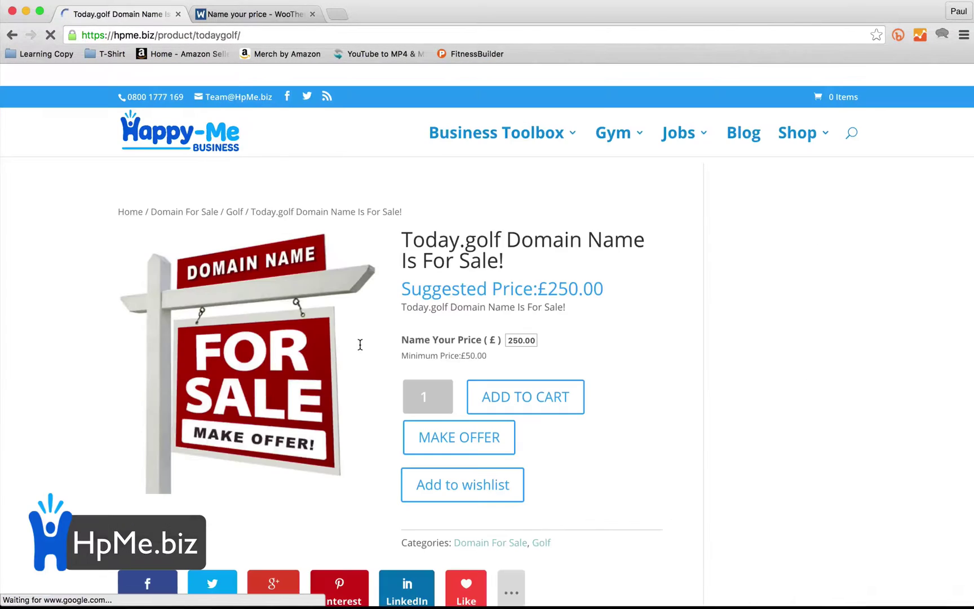
scroll(360, 345, "down", 1)
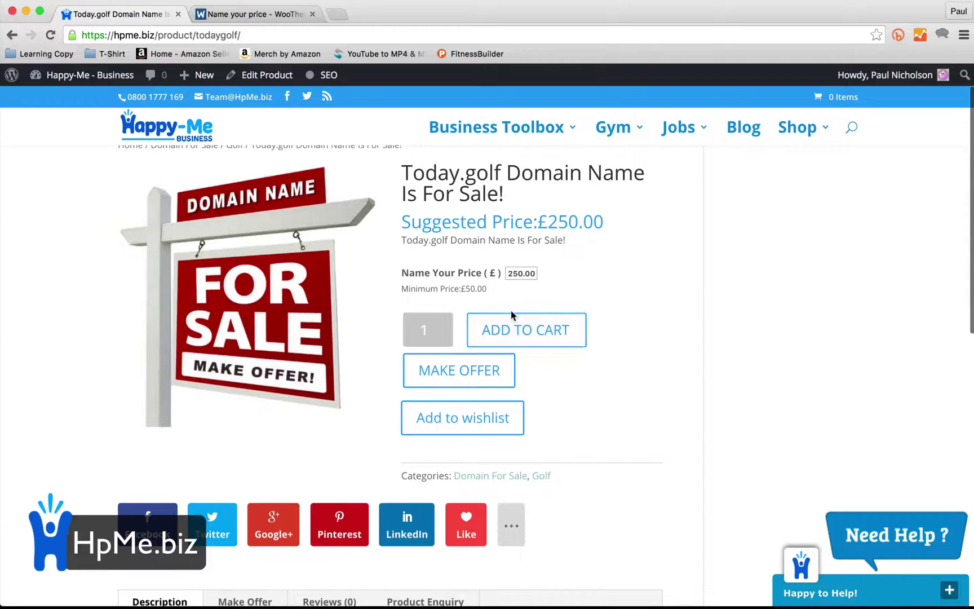
left_click(519, 272)
double_click(519, 272)
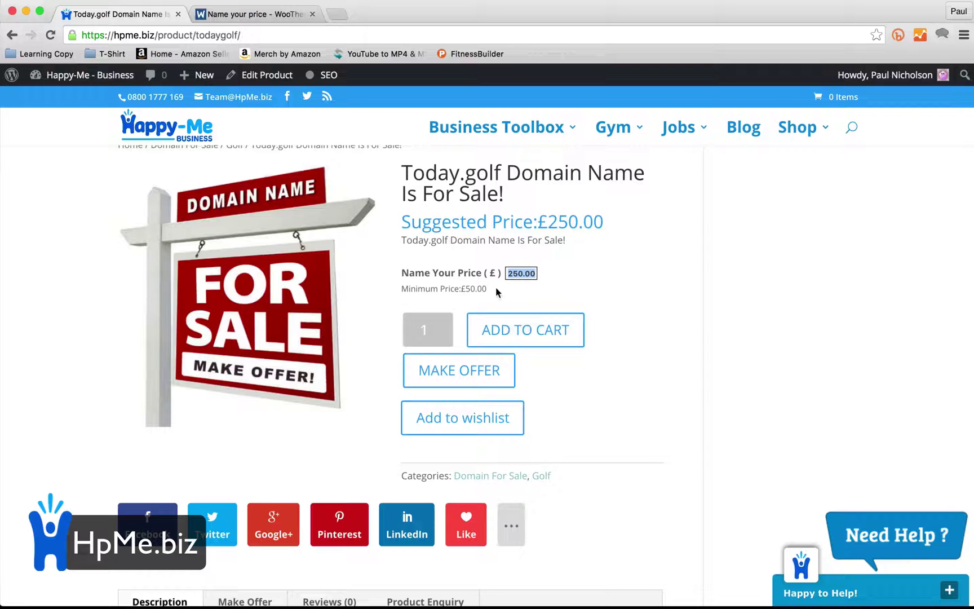
left_click(526, 275)
left_click_drag(523, 274, 494, 275)
type("100")
left_click(564, 320)
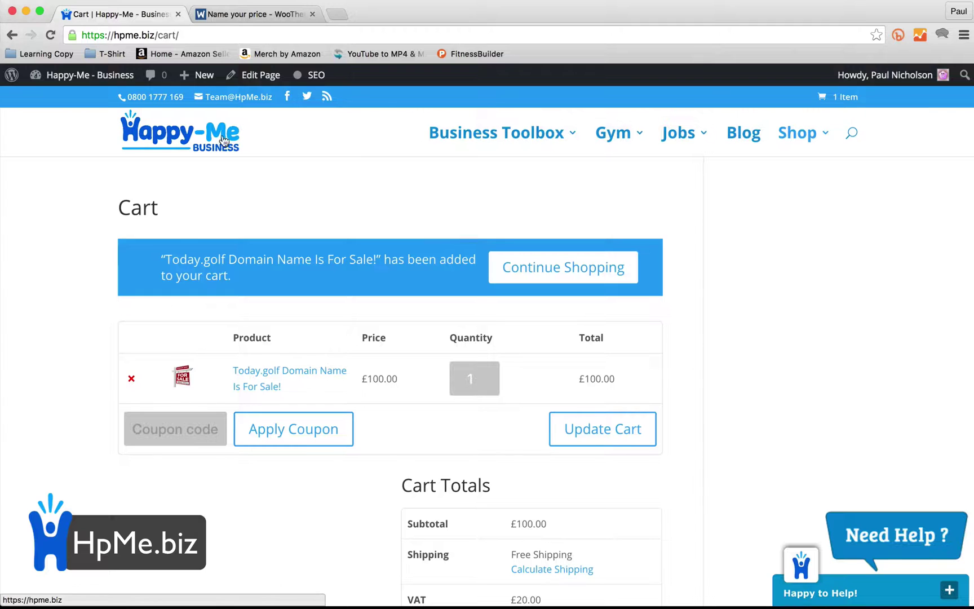
Return from the cart to the Today.golf product page and look through its Make Offer form
left_click(256, 372)
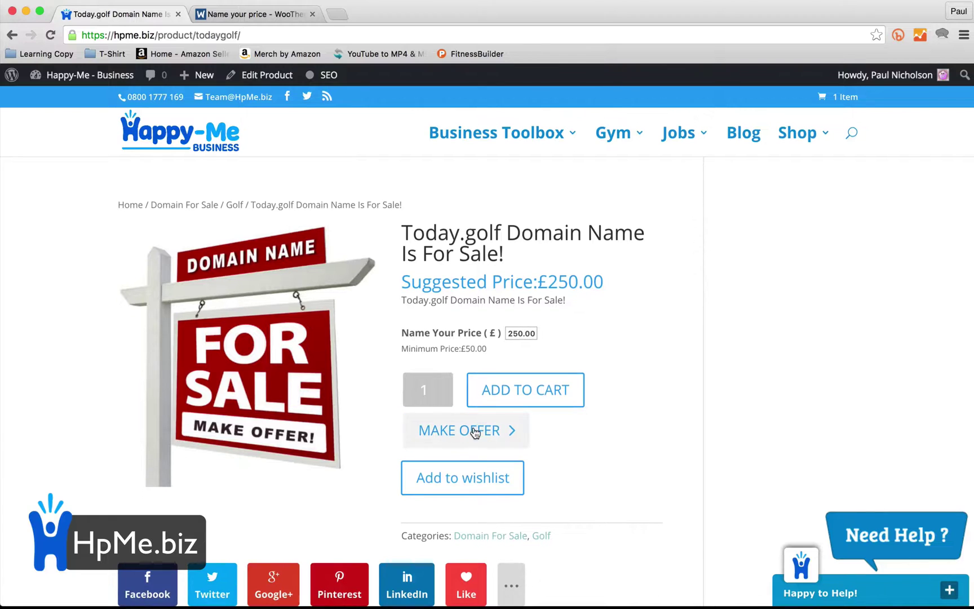
scroll(475, 431, "down", 3)
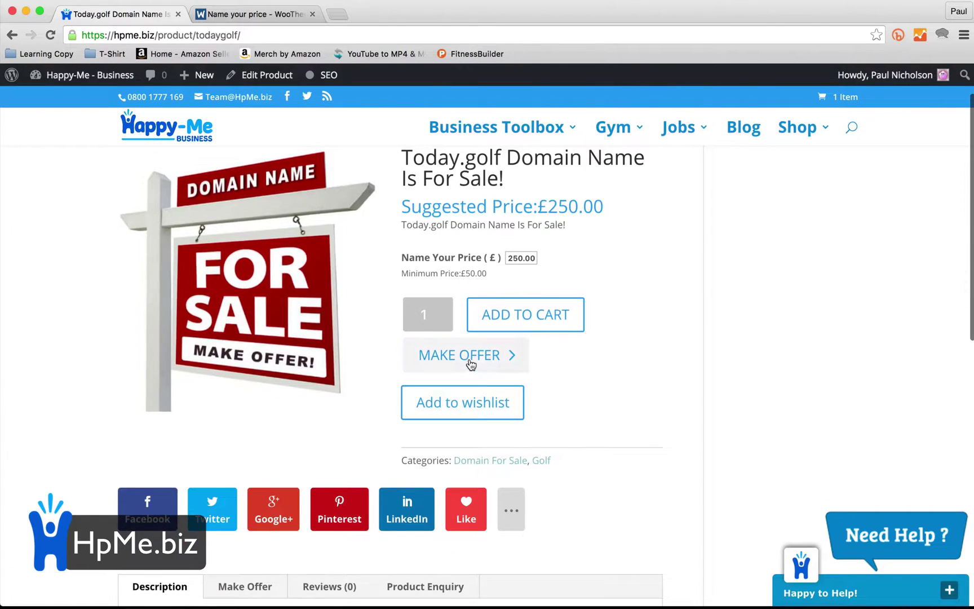
left_click(471, 363)
scroll(549, 389, "down", 3)
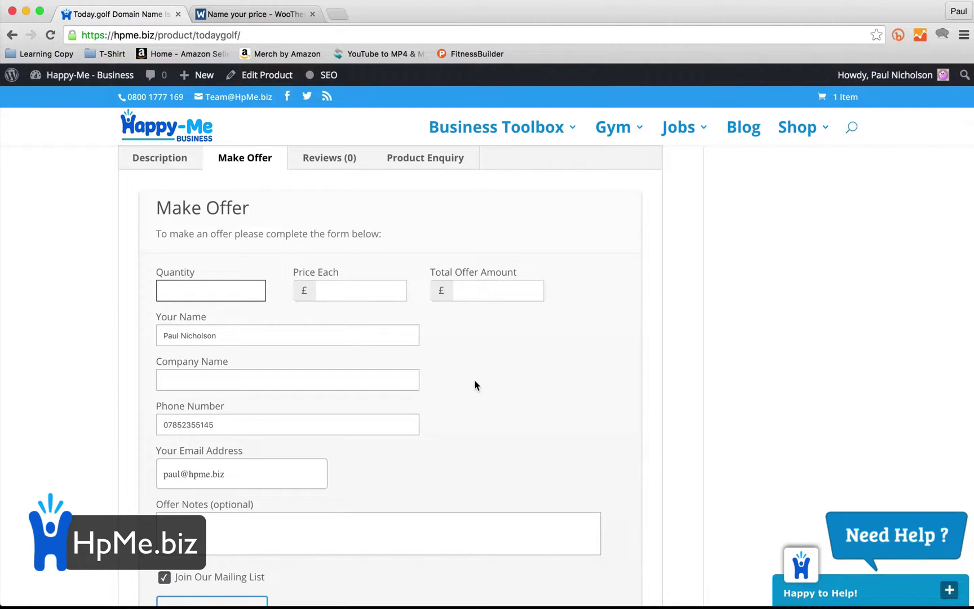
scroll(474, 385, "up", 5)
scroll(474, 385, "up", 4)
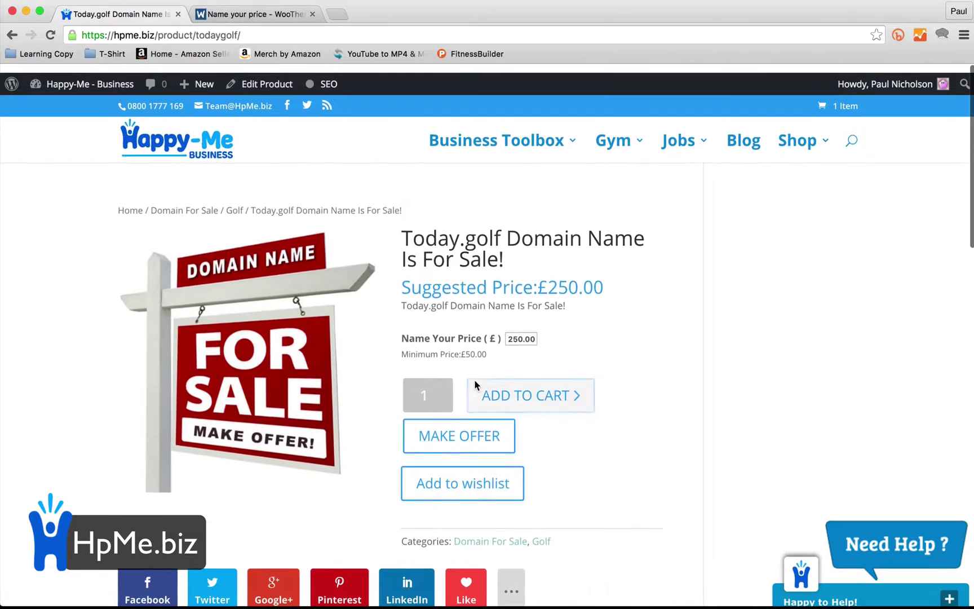
scroll(475, 386, "down", 10)
scroll(474, 386, "down", 3)
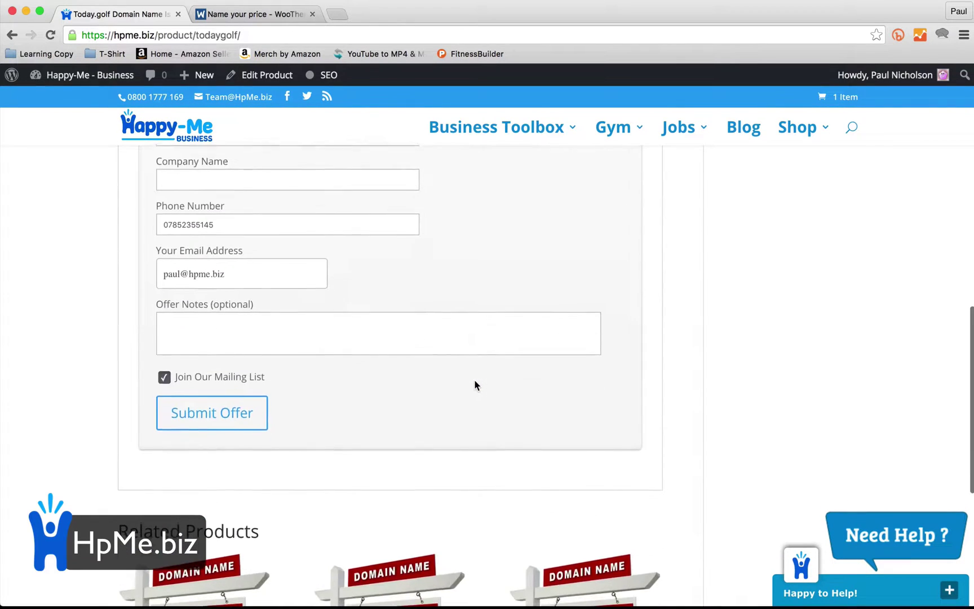
scroll(474, 386, "up", 10)
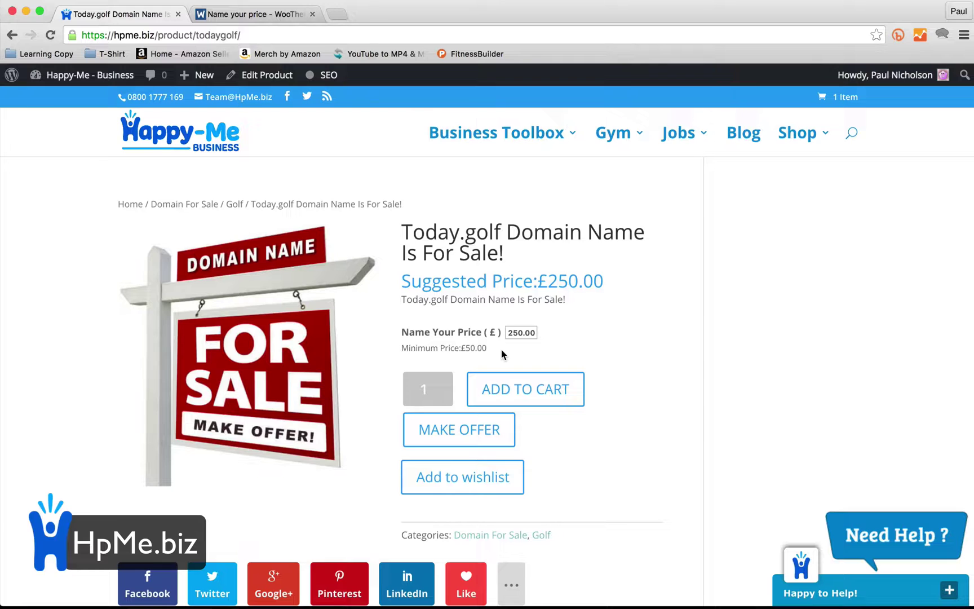
Read through the WooThemes Name your price plugin page, then switch back to the Today.golf tab
left_click(288, 20)
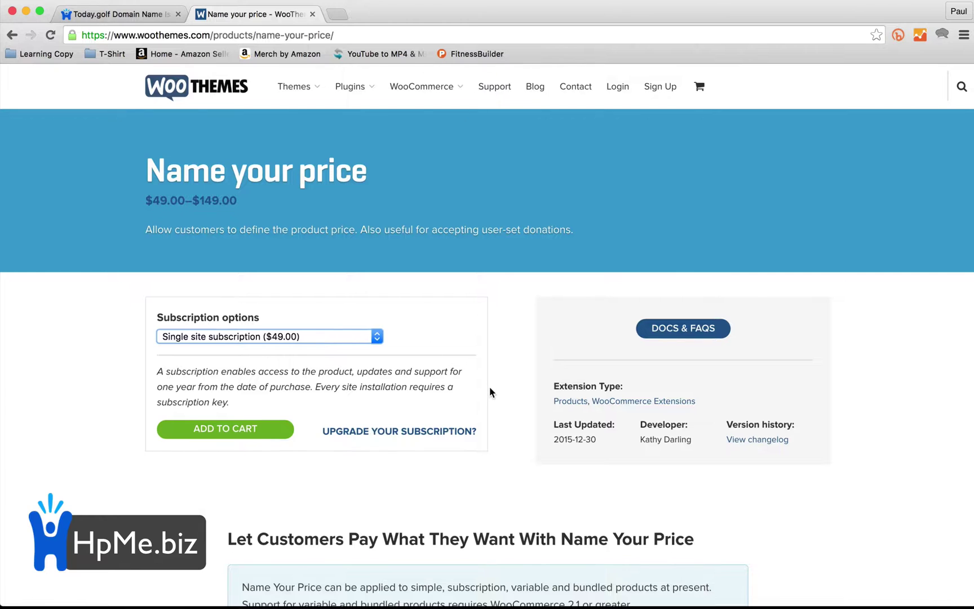
scroll(489, 391, "down", 15)
scroll(490, 392, "down", 1)
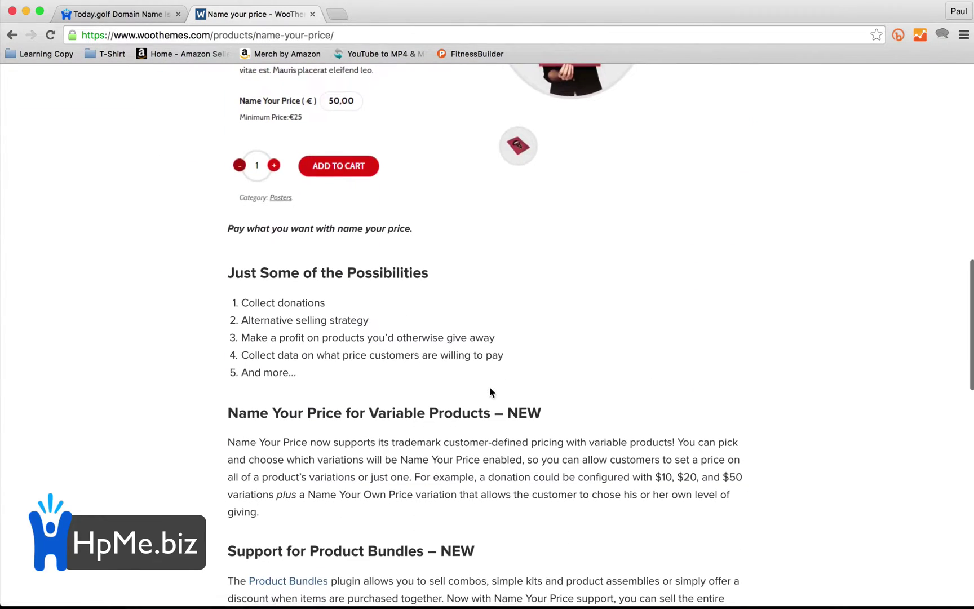
scroll(489, 391, "up", 10)
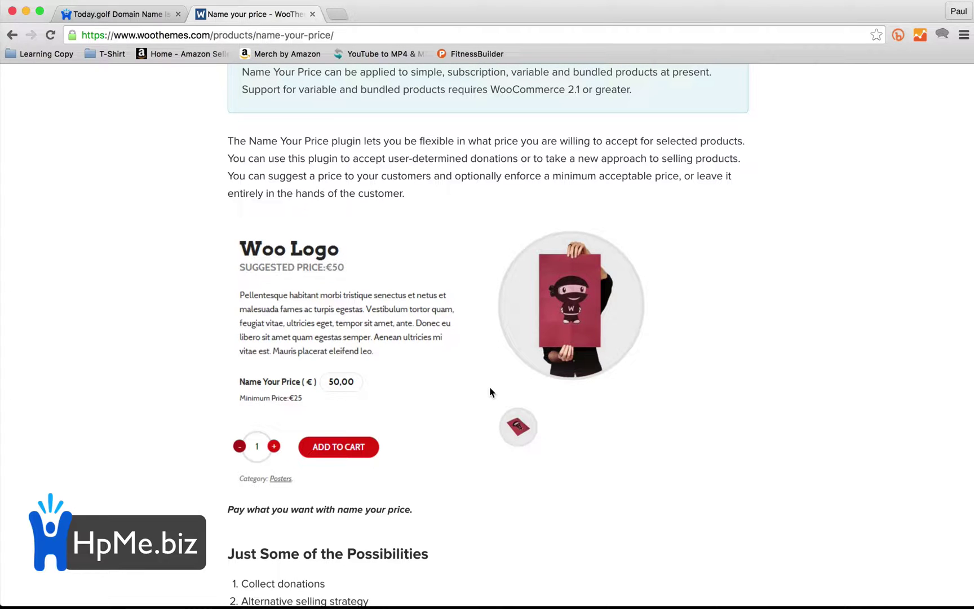
scroll(490, 392, "up", 12)
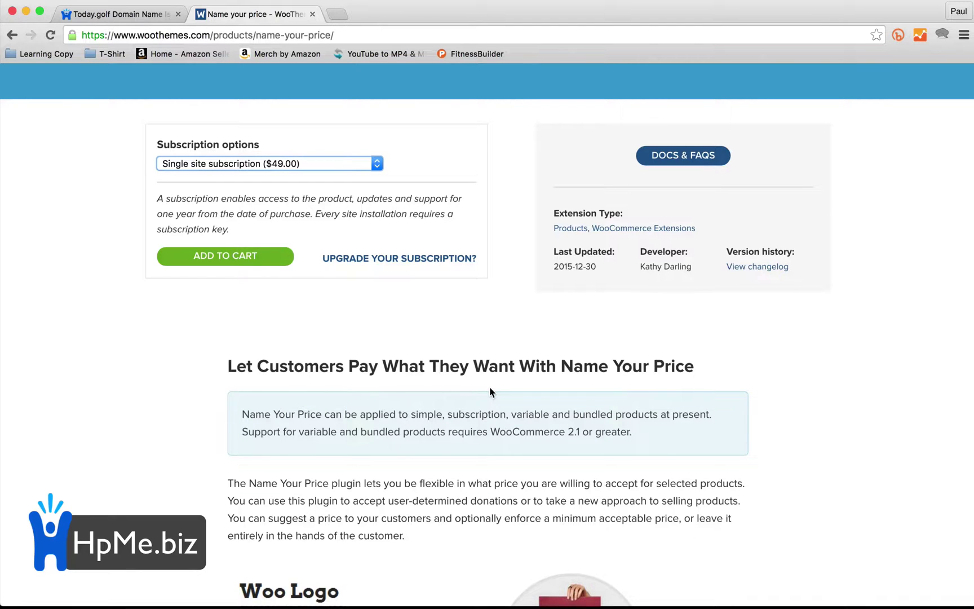
scroll(489, 391, "down", 2)
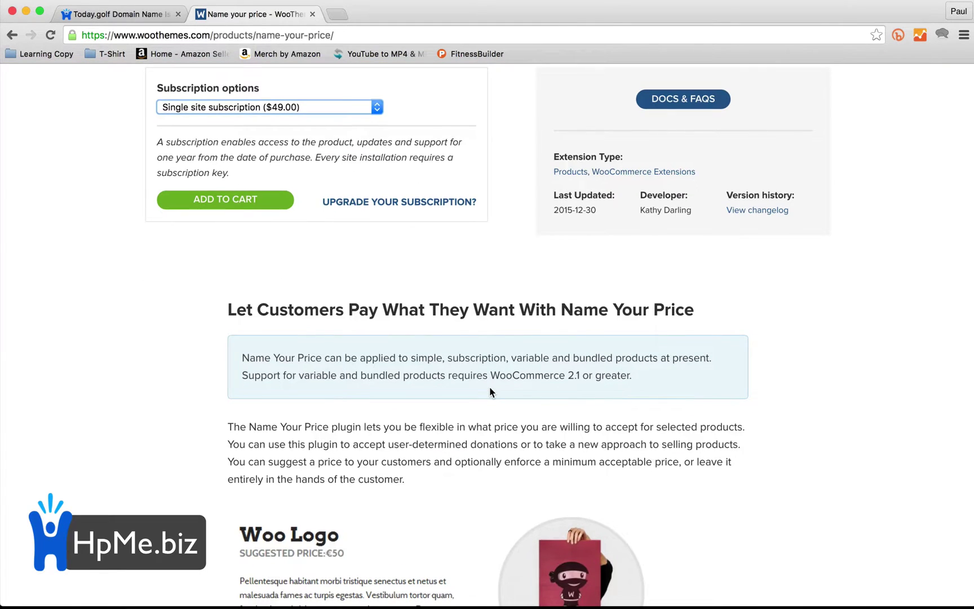
scroll(489, 392, "down", 18)
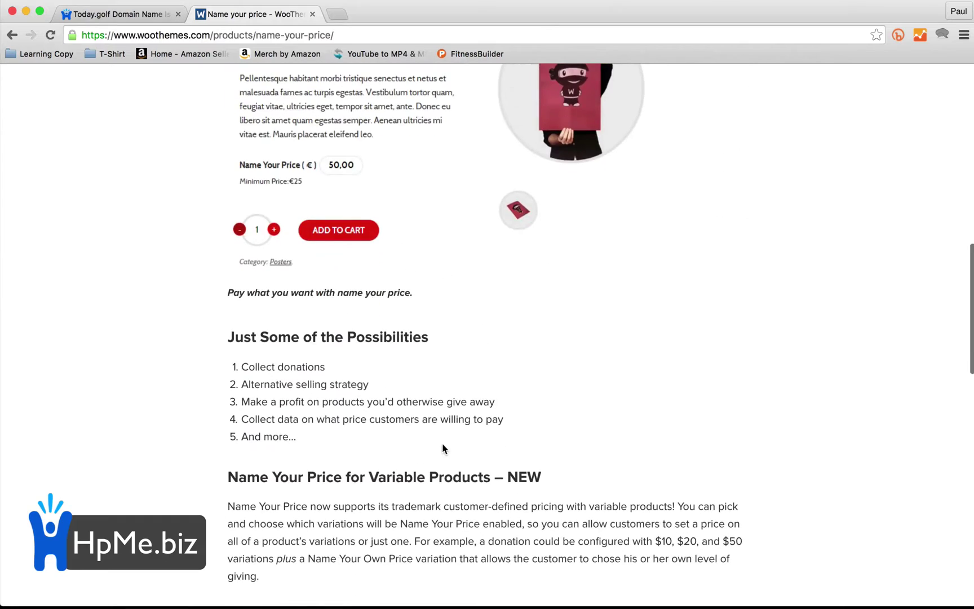
scroll(443, 449, "down", 7)
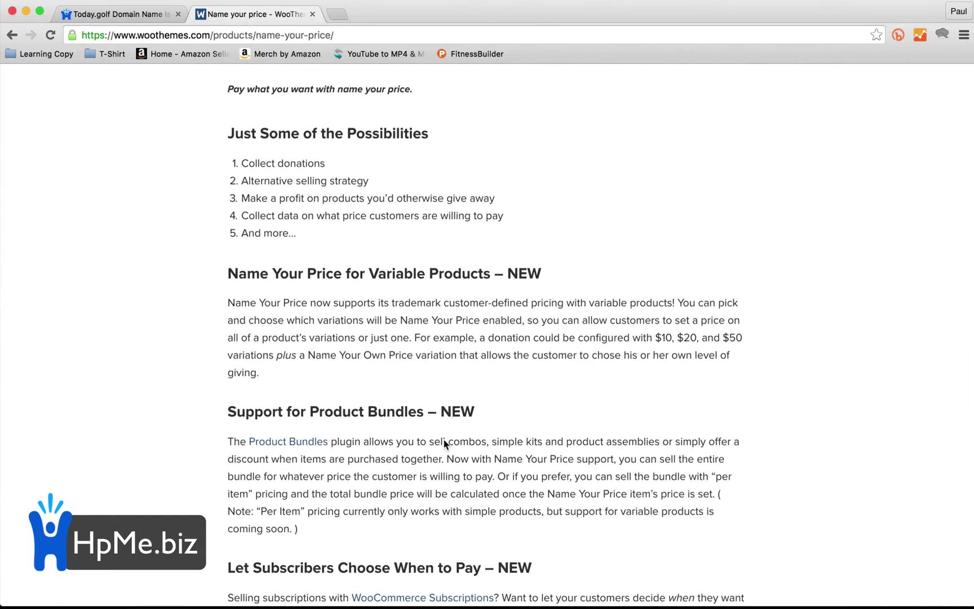
scroll(443, 439, "up", 20)
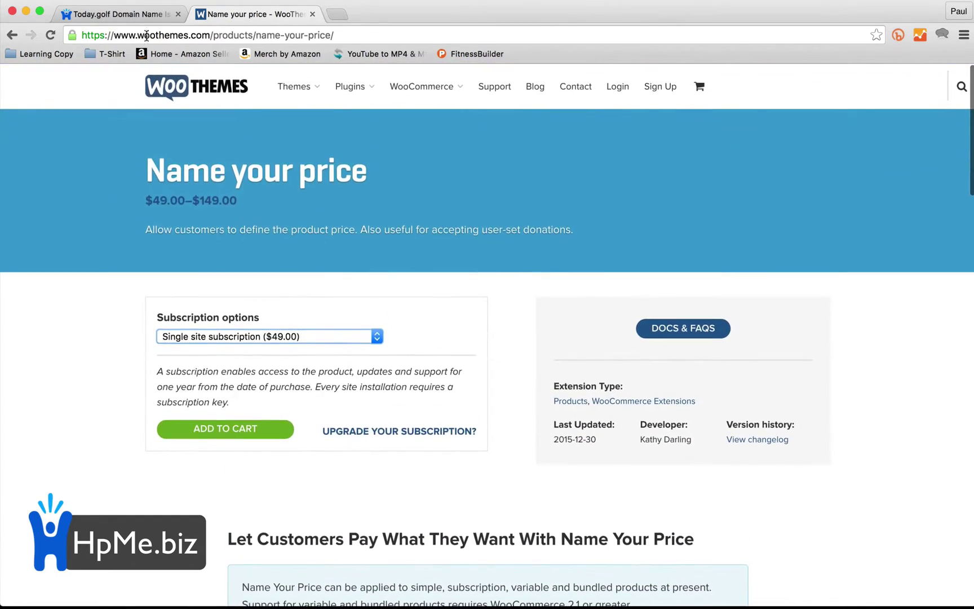
left_click(129, 15)
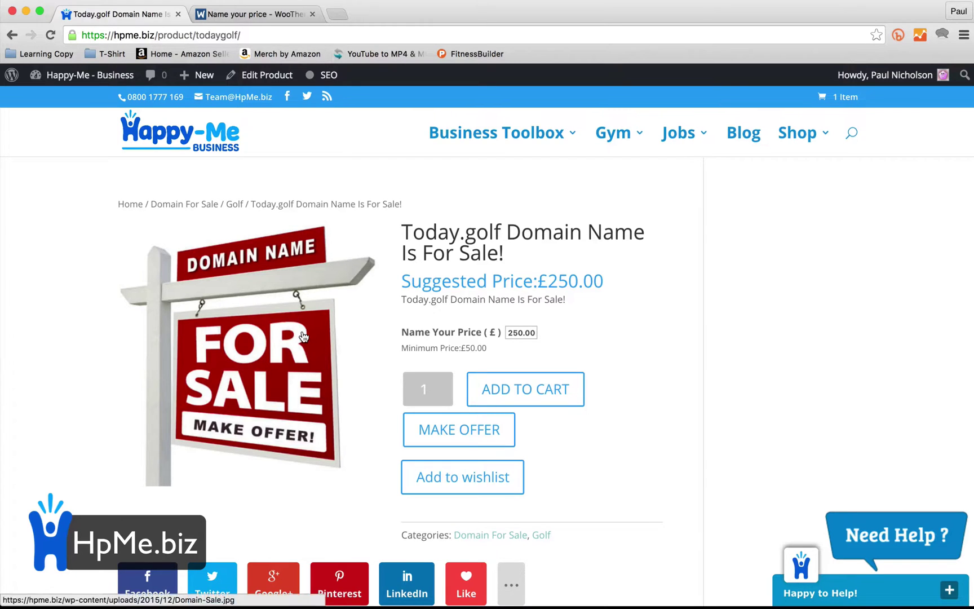
Expand the Need Help? widget to show the Can we help? contact form
scroll(303, 336, "down", 3)
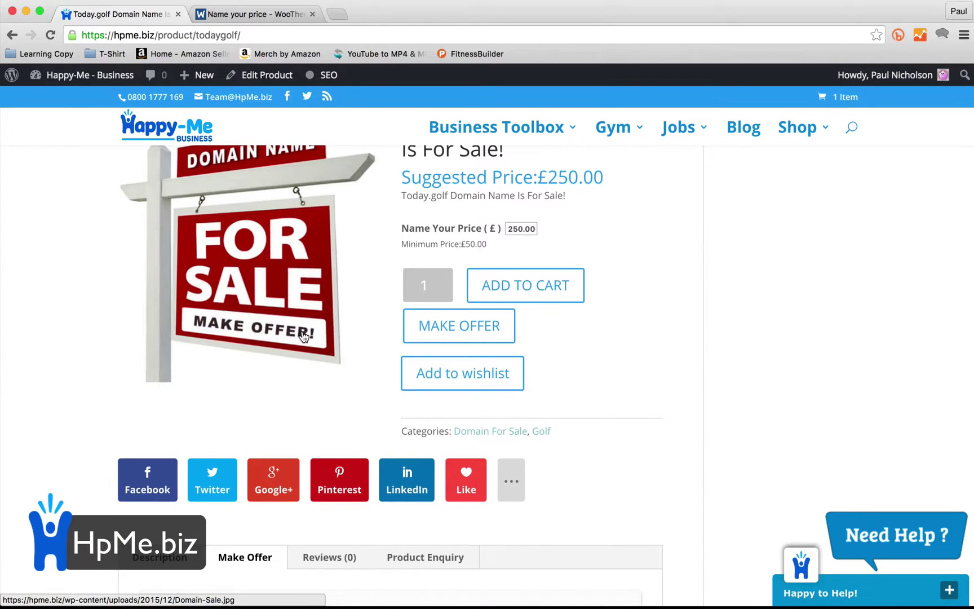
scroll(336, 402, "up", 3)
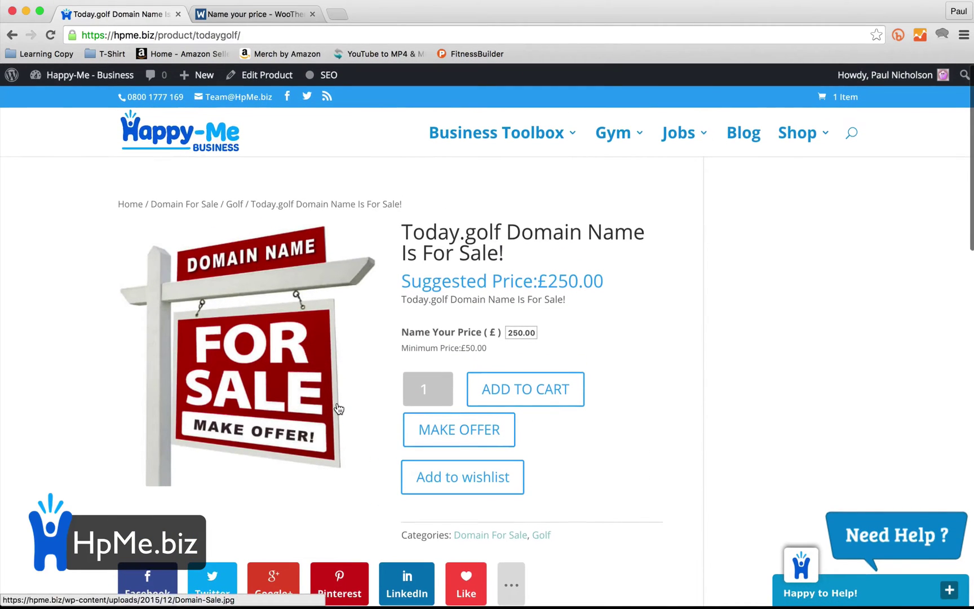
scroll(749, 394, "down", 3)
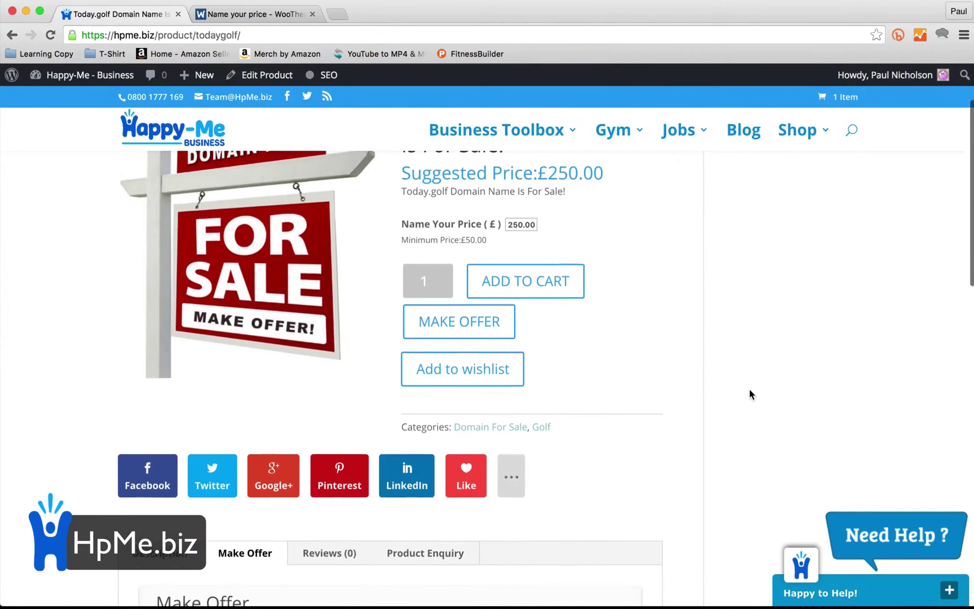
left_click(849, 521)
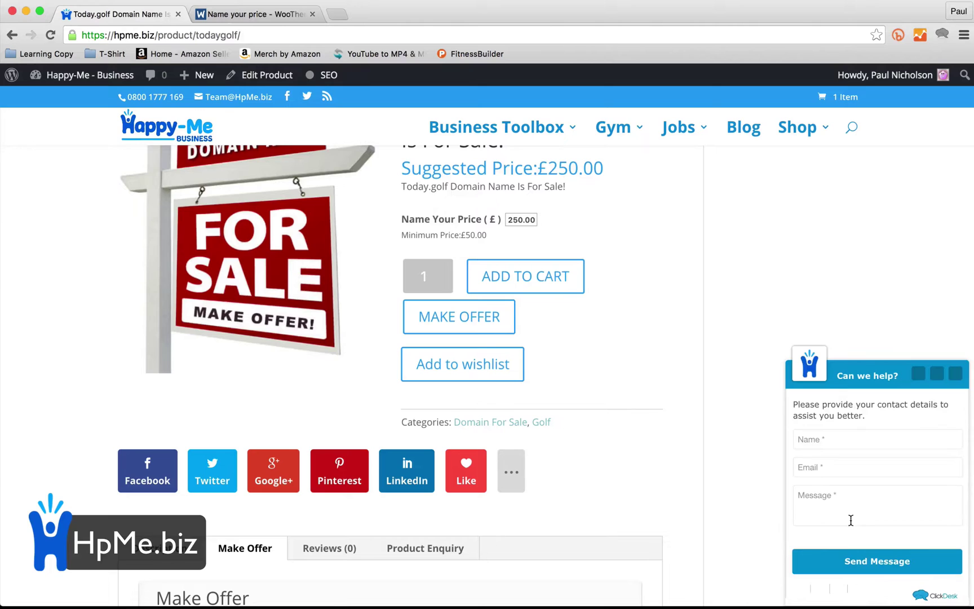